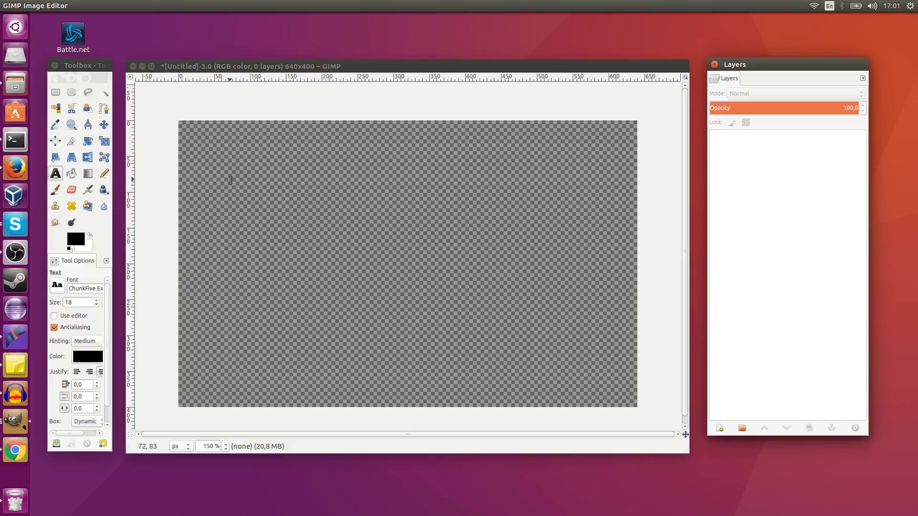
Place three black 18 px ChunkFive texts diagonally: sdgsdfg, sdfgdsfg, sdfgsdfgsdfg.
click(56, 177)
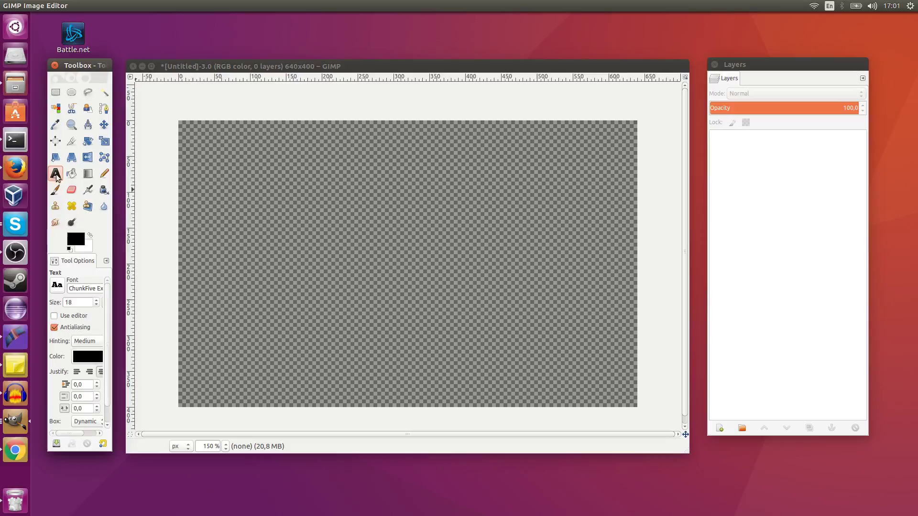
click(248, 181)
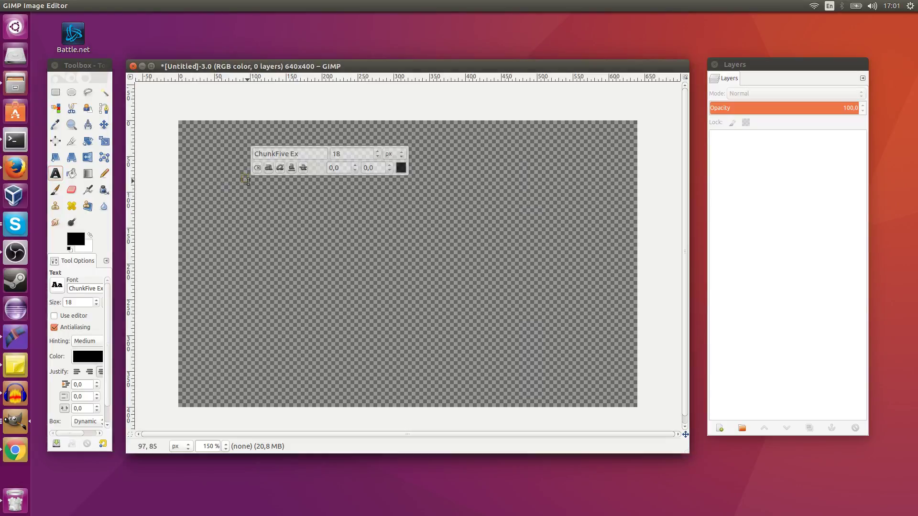
text(sdgsdfg)
click(320, 236)
text(sdfgd)
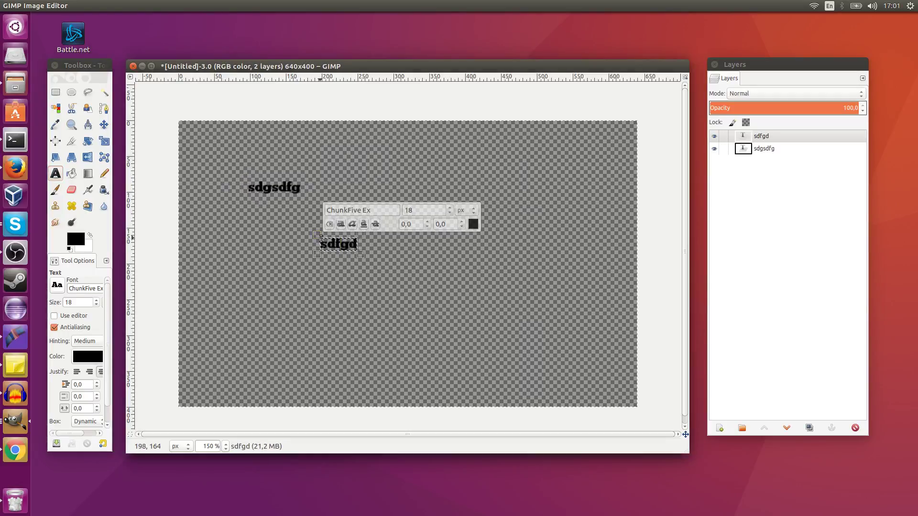
text(sfg)
click(399, 291)
text(sdfgsdfgsdfg)
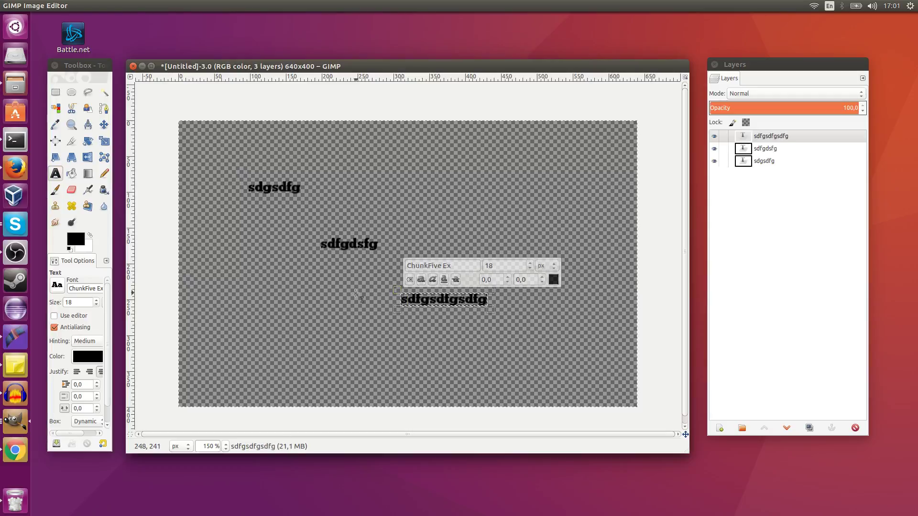
click(354, 293)
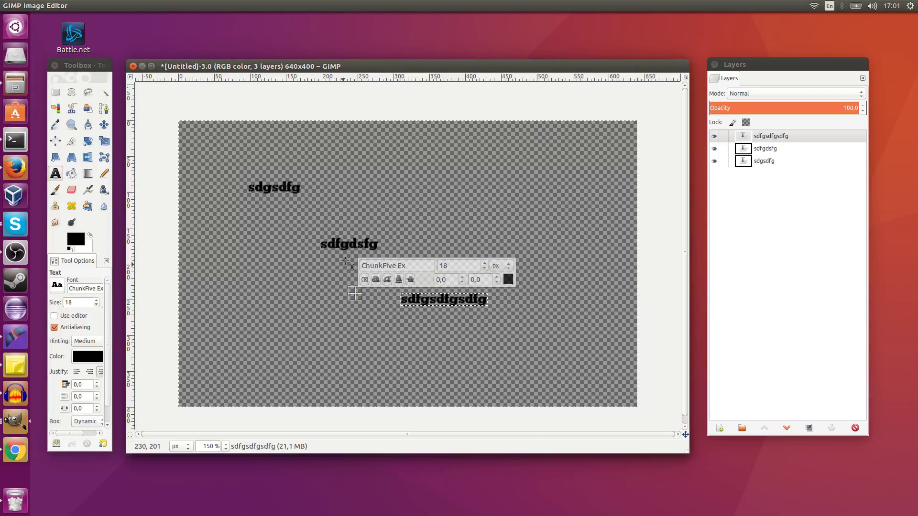
click(742, 196)
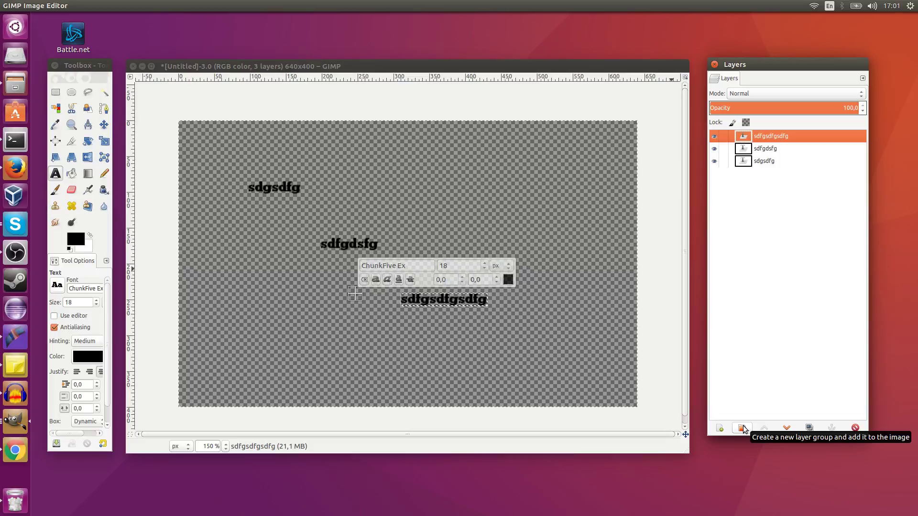
Create a Layer Group, drag sdfgsdfgsdfg and sdfgdsfg into it, and make the group active.
click(742, 428)
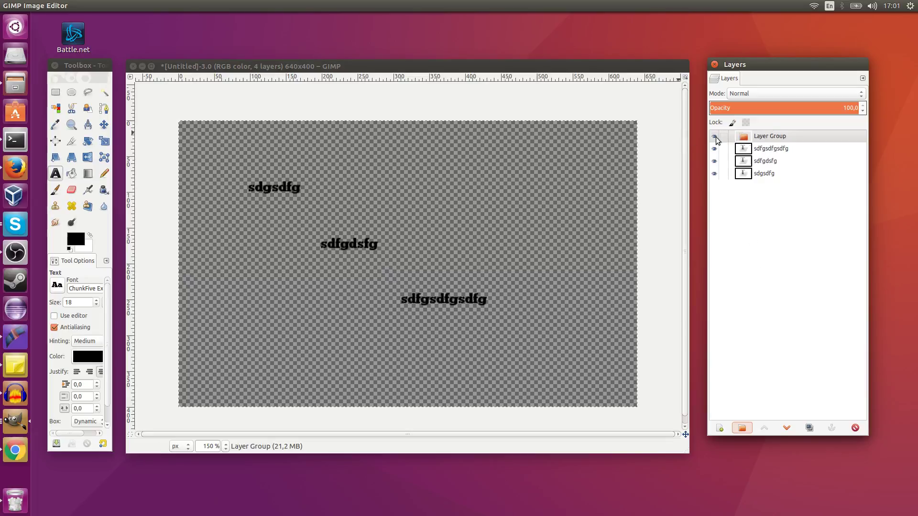
click(762, 147)
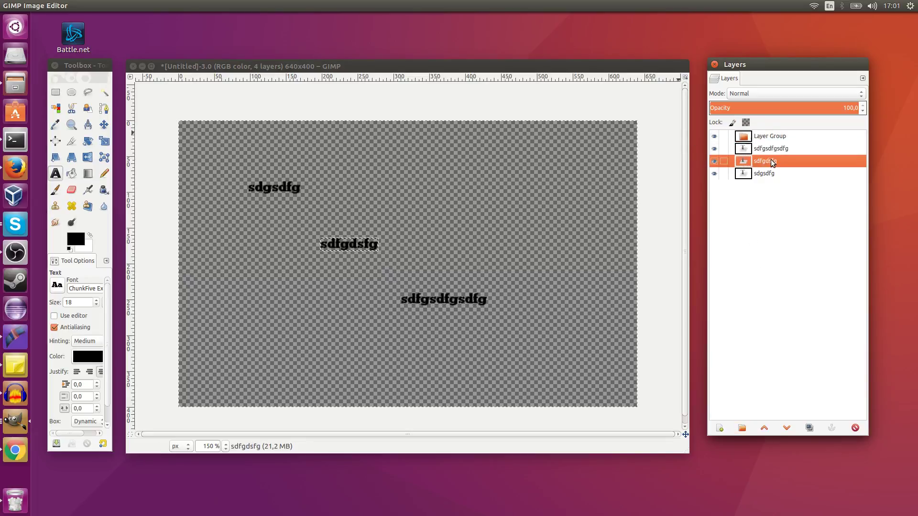
click(772, 170)
click(767, 148)
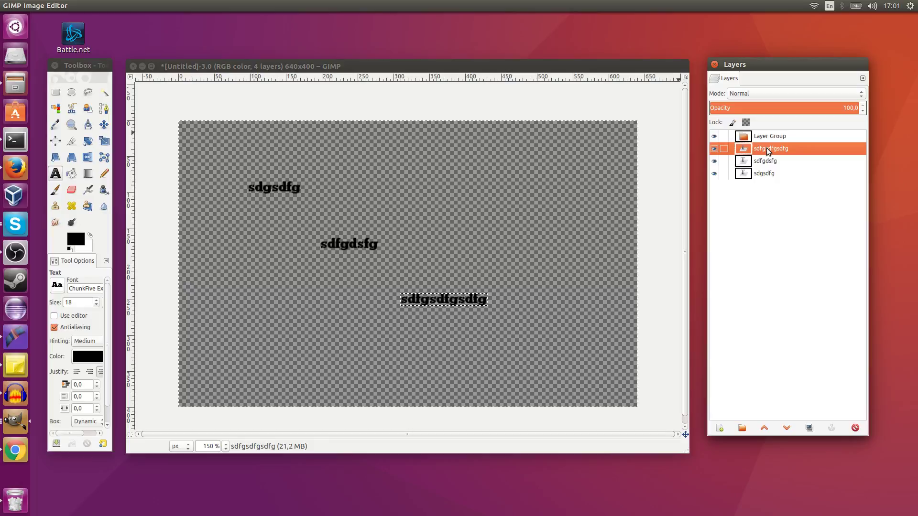
drag(766, 147, 786, 138)
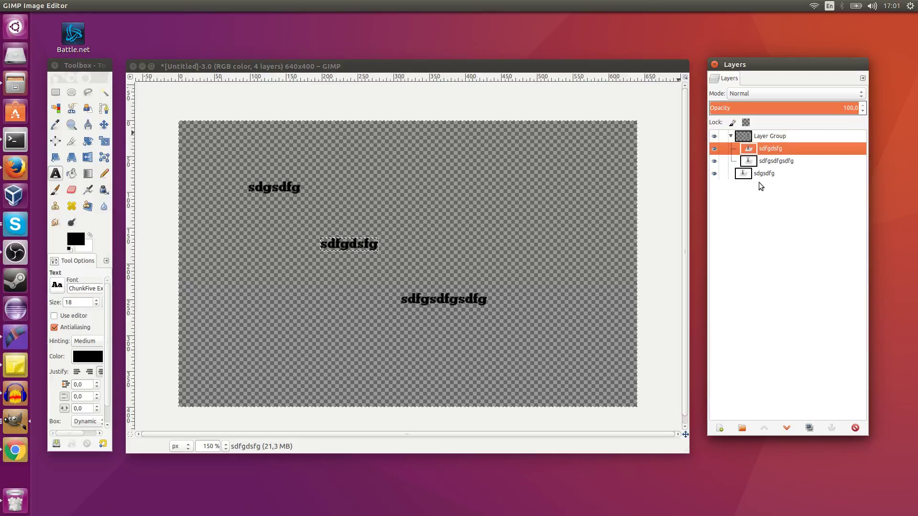
mouse_move(764, 173)
mouse_down()
mouse_move(787, 137)
mouse_move(748, 137)
mouse_up()
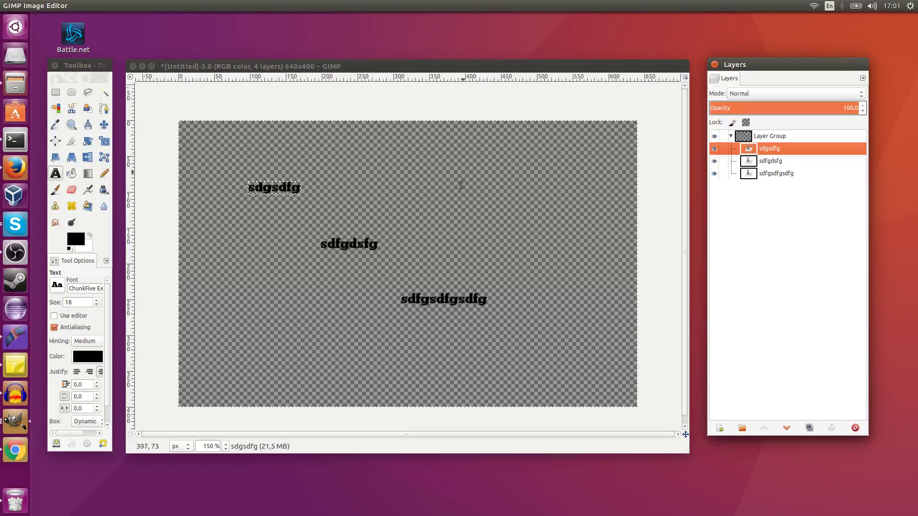
click(777, 137)
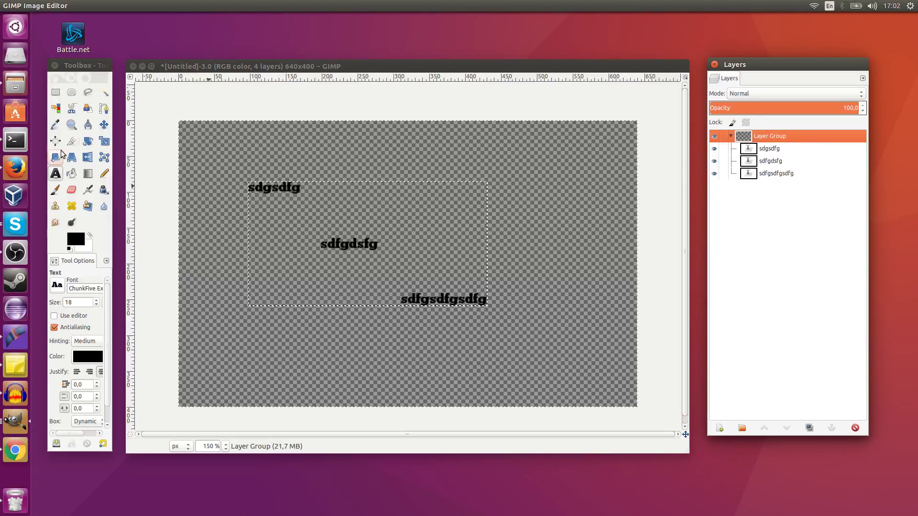
With the Move tool in active-layer mode, shift the whole text group about 36 px right.
click(105, 126)
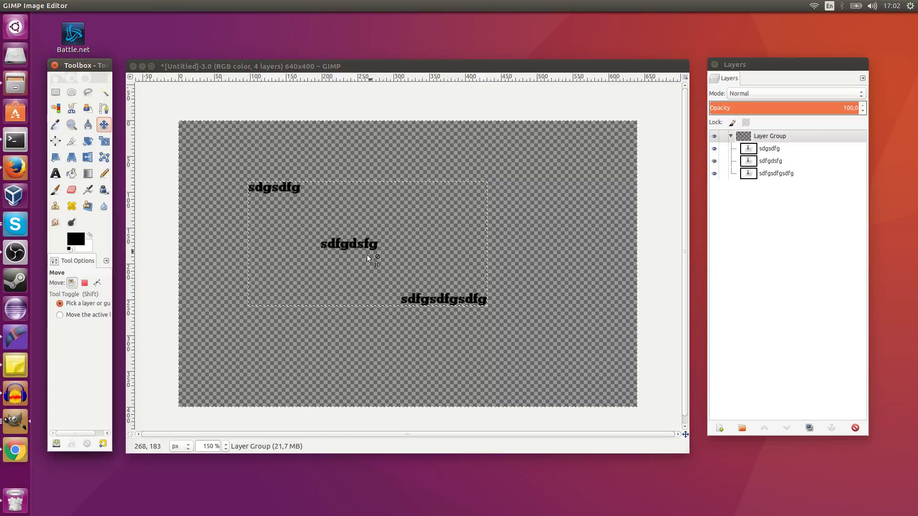
click(346, 244)
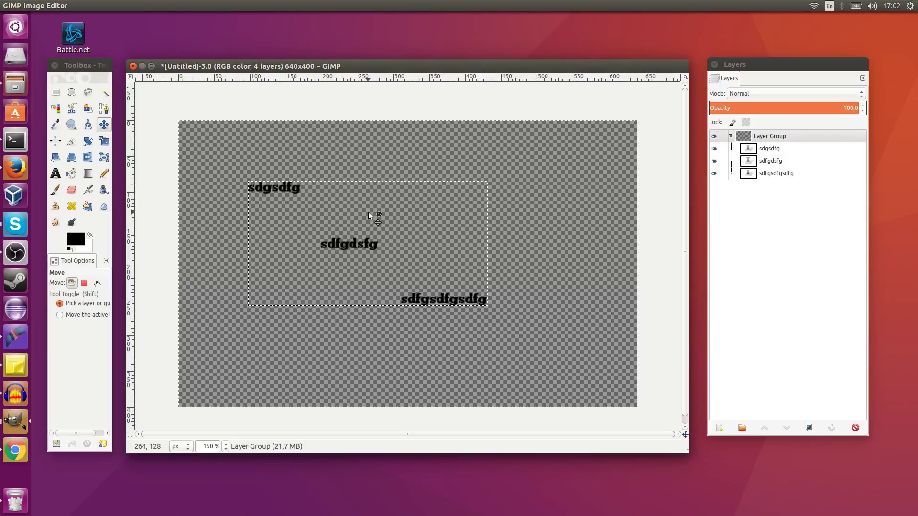
key(shift)
mouse_move(368, 212)
mouse_down()
mouse_move(467, 228)
mouse_move(372, 199)
mouse_move(392, 216)
mouse_move(382, 218)
mouse_move(396, 216)
mouse_up()
key(shift)
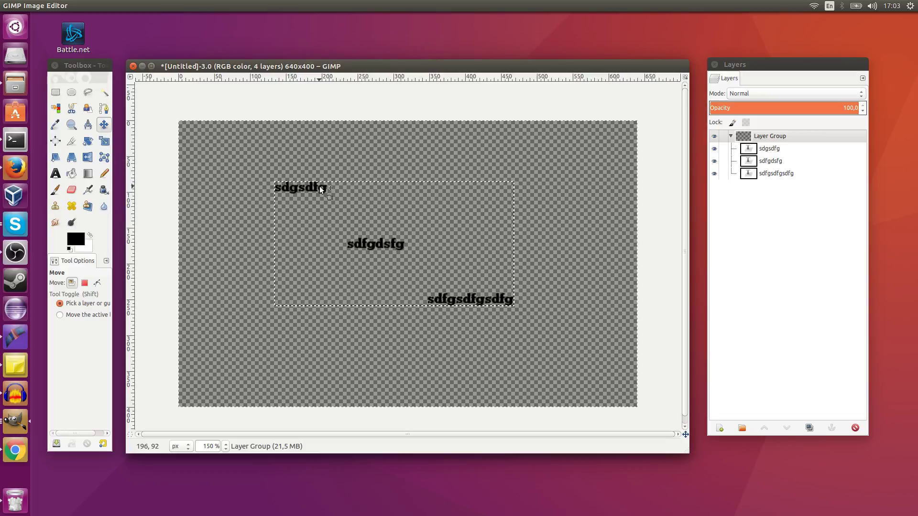
Drag the sdgsdfg text alone to the right, then undo that stray move.
drag(319, 186, 452, 189)
click(457, 210)
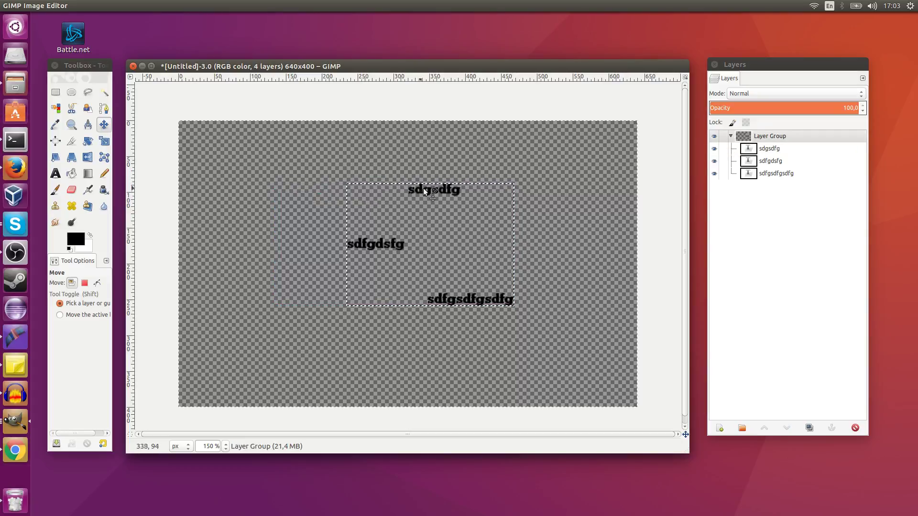
key(ctrl)
key(ctrl+z)
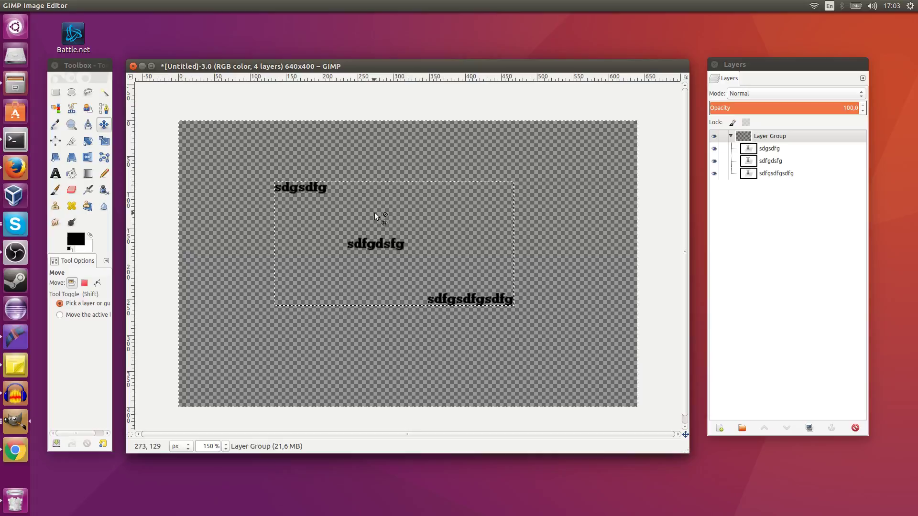
Reposition the whole group again, settling it slightly right and down.
key(shift)
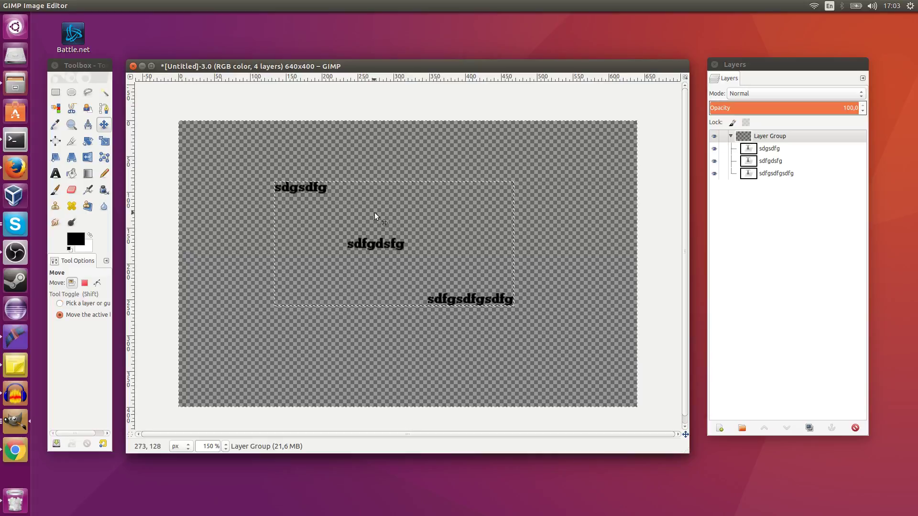
drag(374, 212, 412, 223)
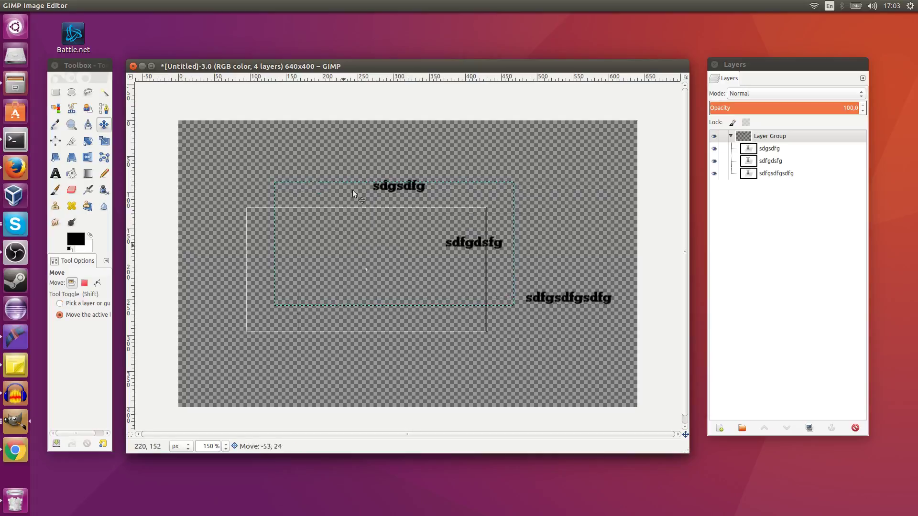
drag(412, 223, 361, 195)
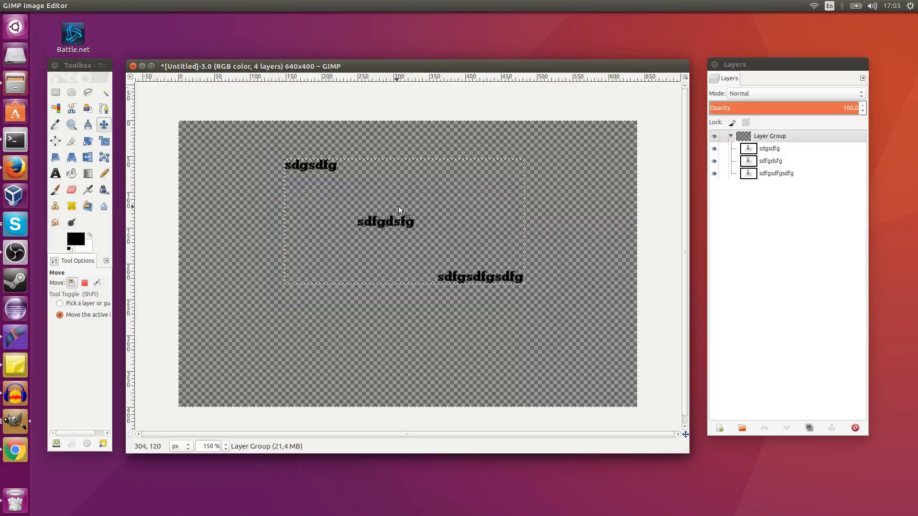
mouse_move(430, 253)
mouse_down()
mouse_move(388, 187)
mouse_move(425, 231)
mouse_up()
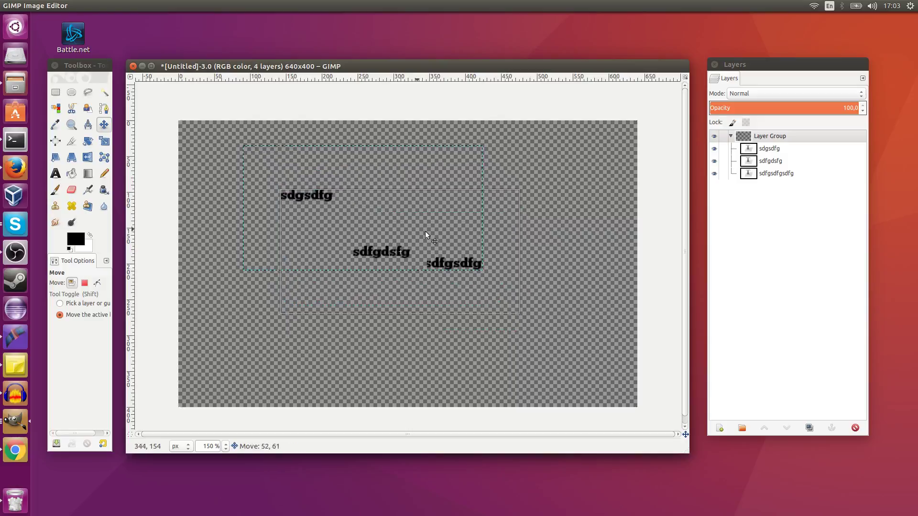
mouse_move(128, 7)
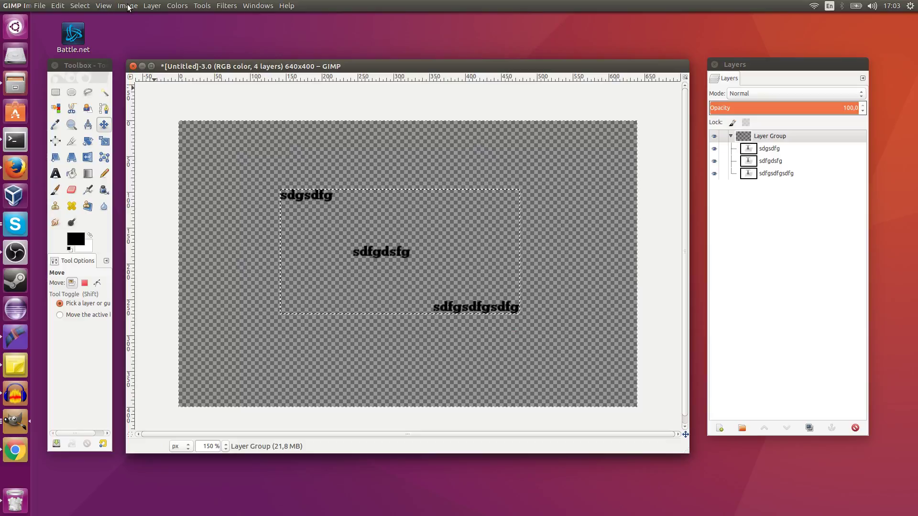
Open the Layer menu in the menu bar.
click(128, 5)
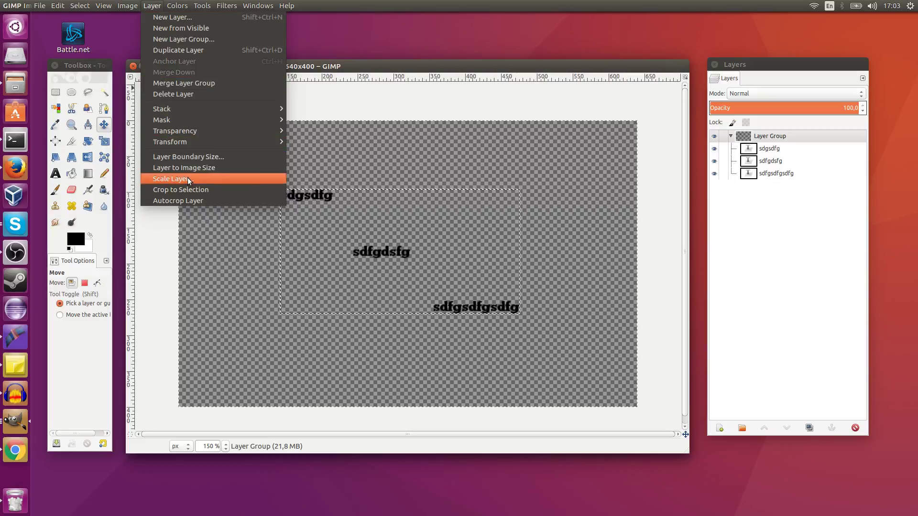
Scale the Layer Group to 130% width in percent units, with width and height chained.
click(201, 178)
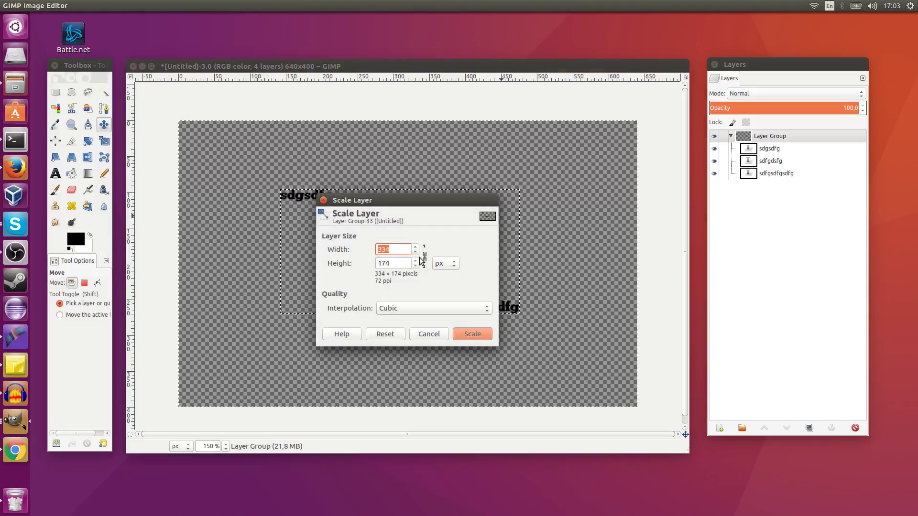
click(446, 264)
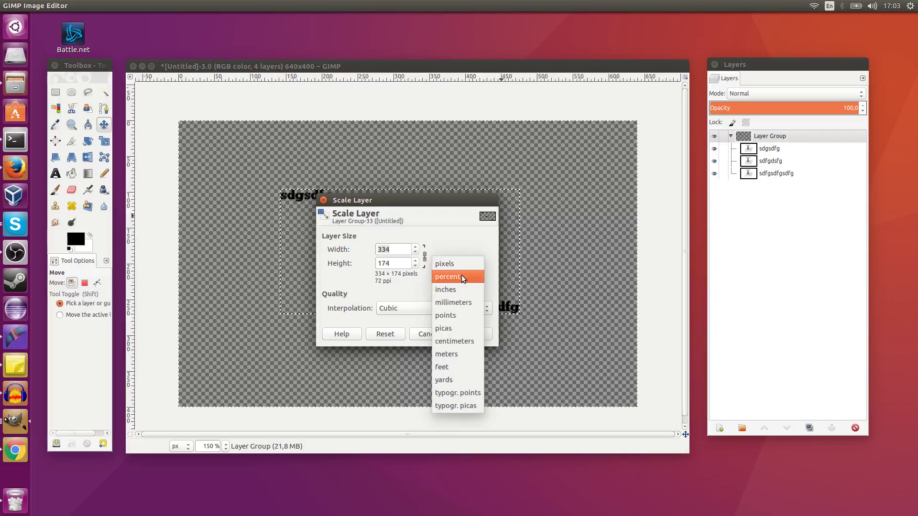
click(461, 275)
triple_click(407, 251)
text(1)
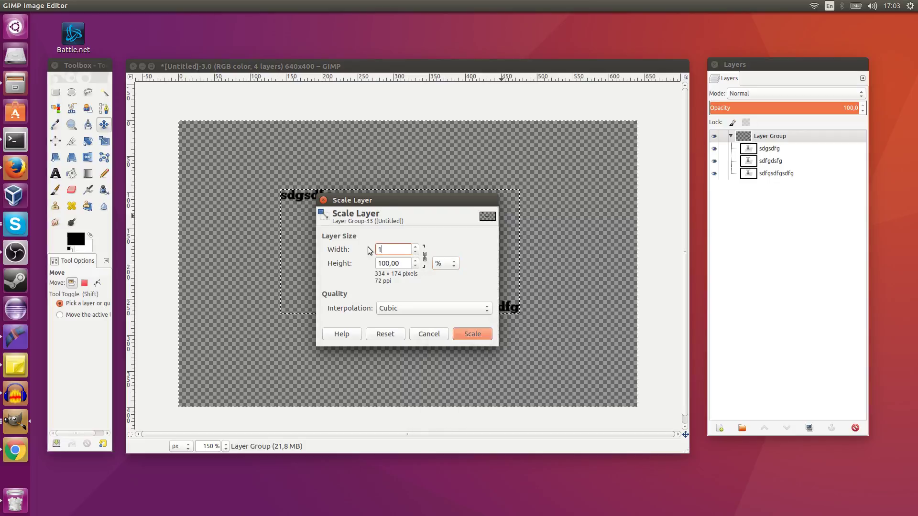
text(30)
click(423, 256)
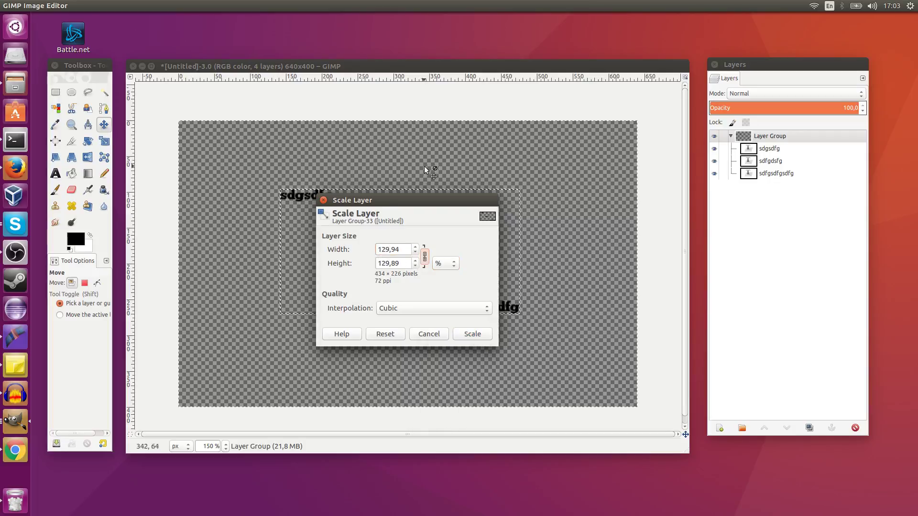
mouse_move(423, 207)
mouse_down()
mouse_move(739, 230)
mouse_move(742, 248)
mouse_up()
click(792, 378)
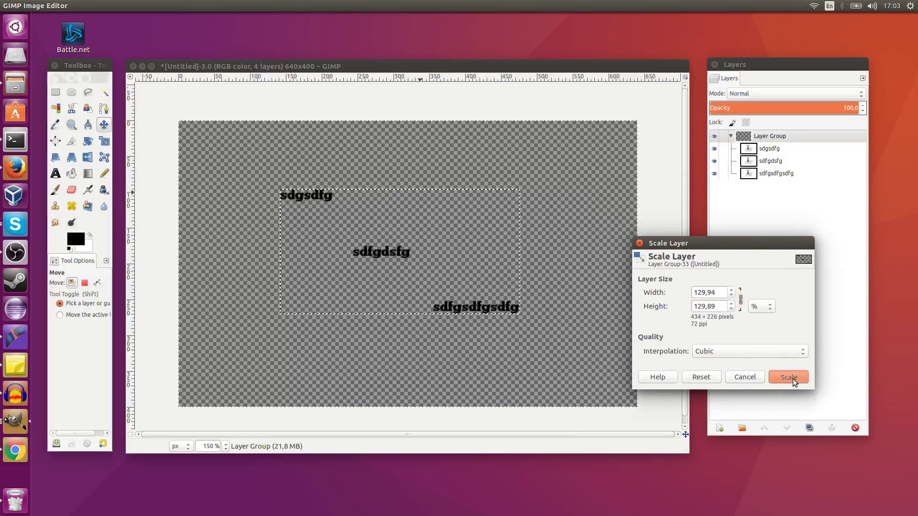